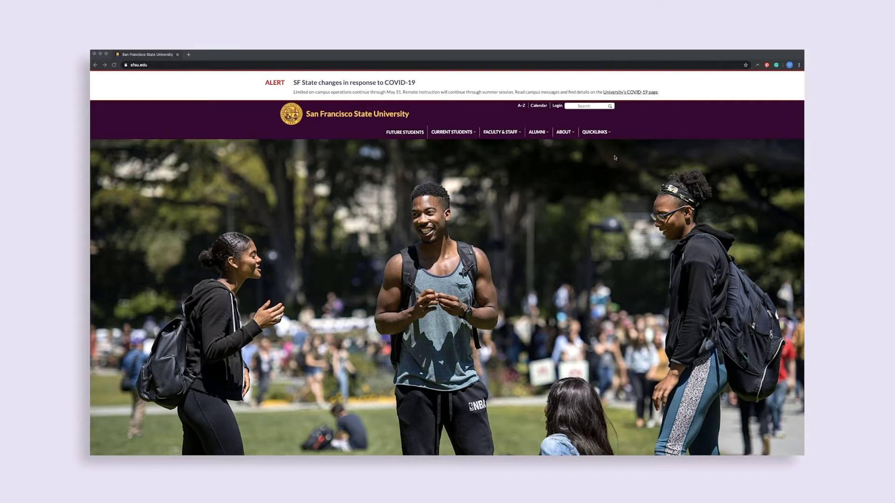
Step: Open the university's Class Schedule page and set the advanced class search term to Fall 2020
click(608, 133)
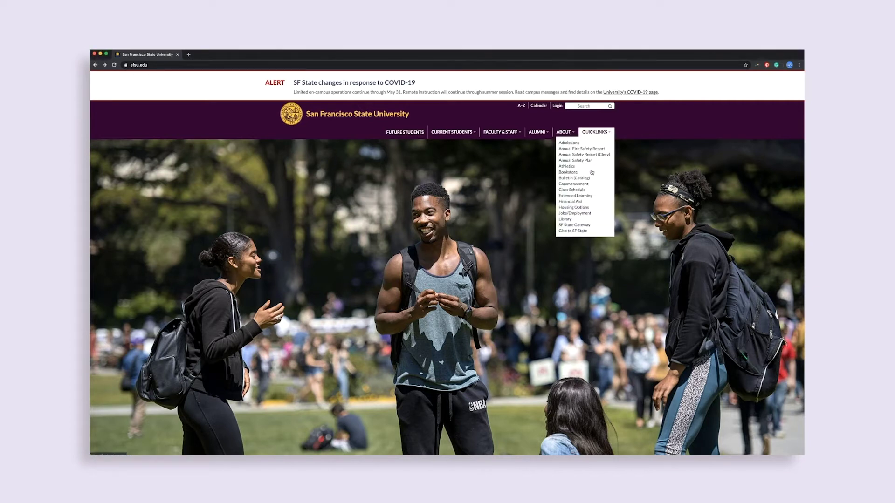
click(578, 190)
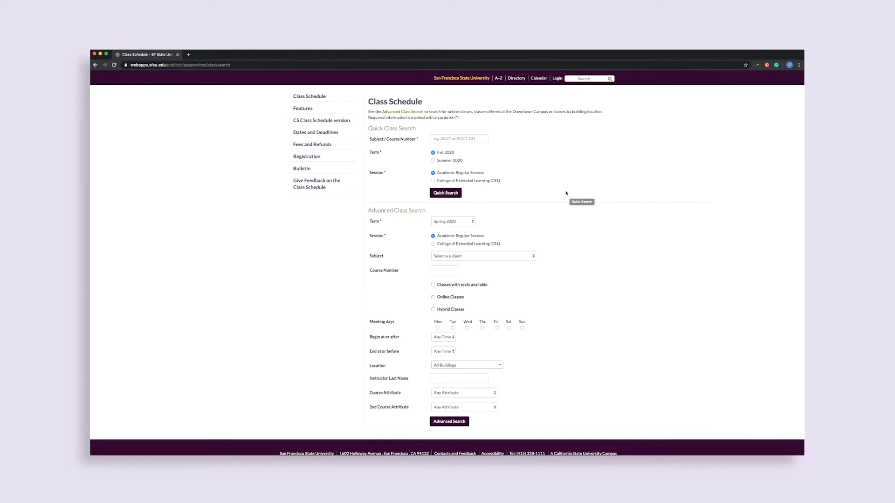
click(482, 138)
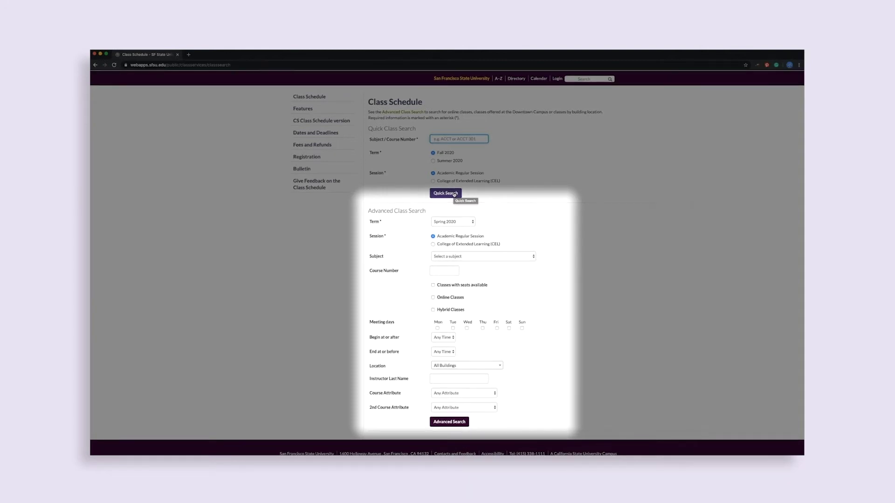
click(472, 223)
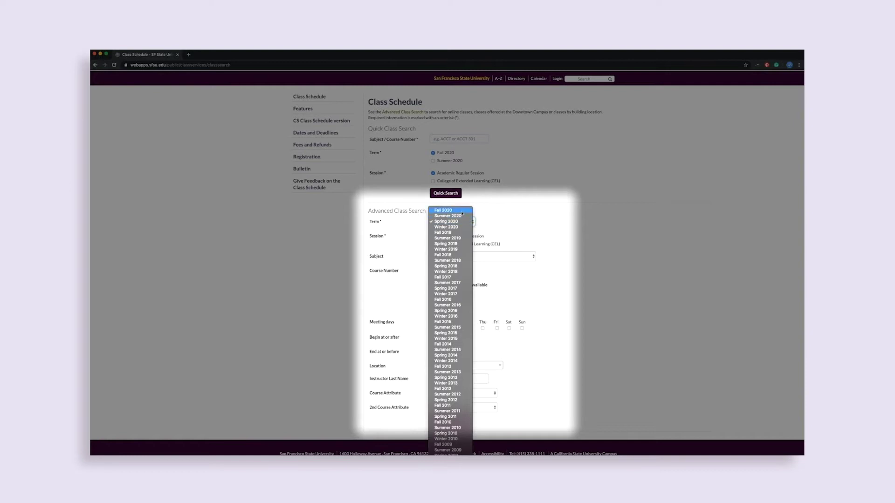
click(461, 211)
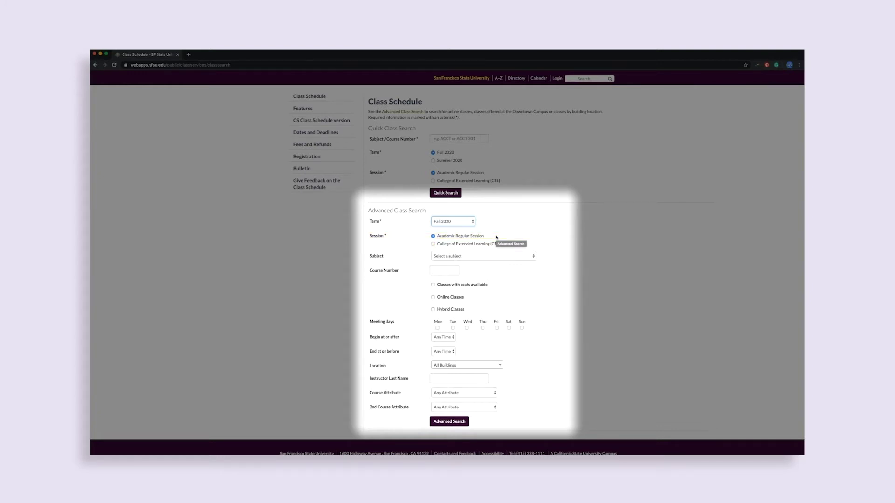
Step: Examine the subject choices, the course number field and the course attribute choices in the advanced class search
click(534, 257)
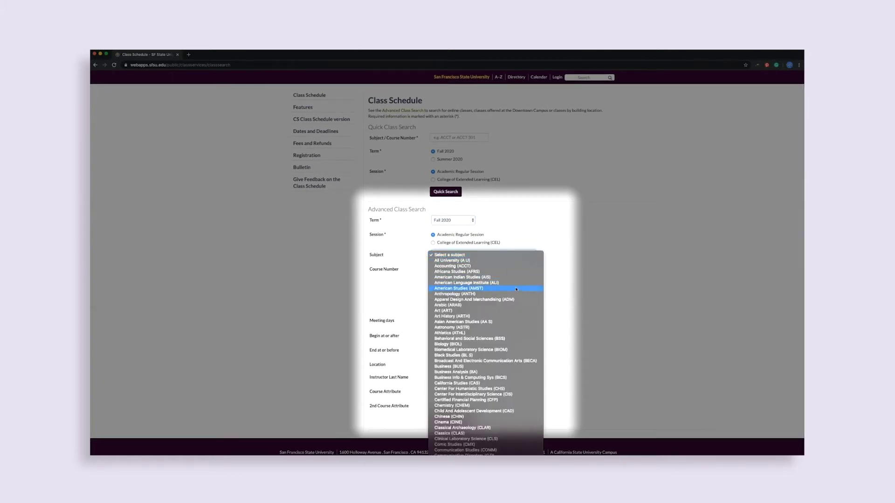
scroll(516, 290, down, 10)
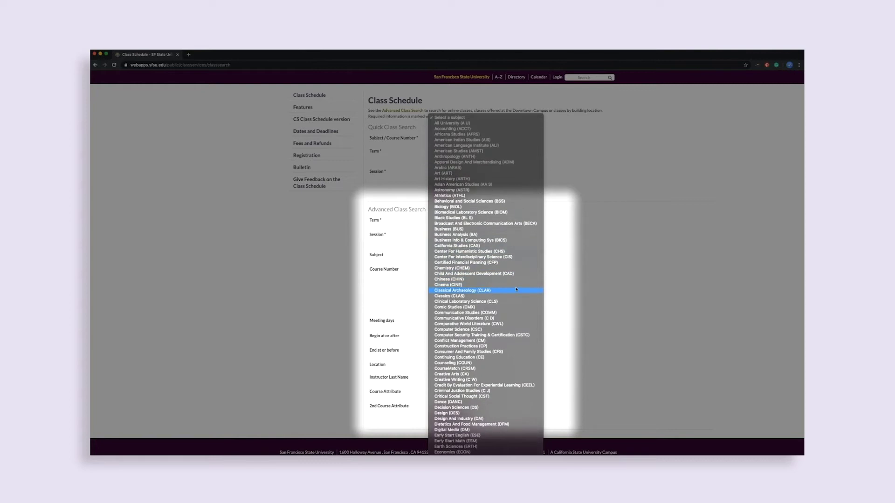
click(563, 285)
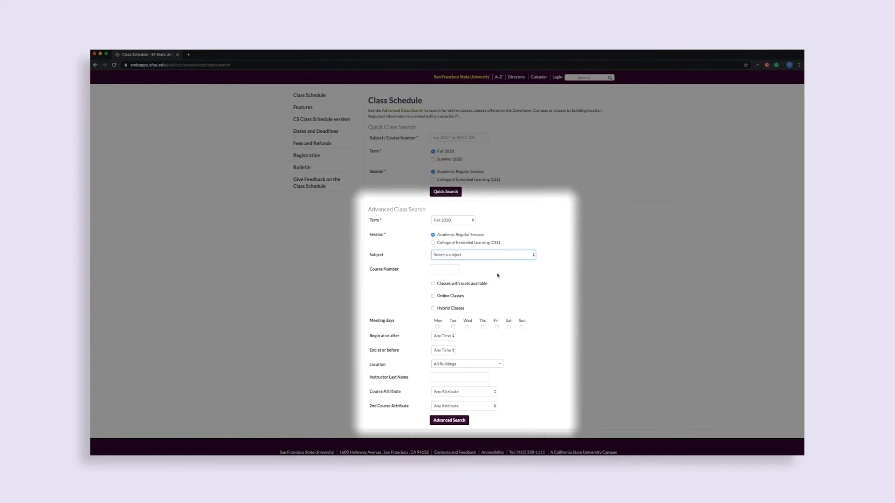
click(454, 269)
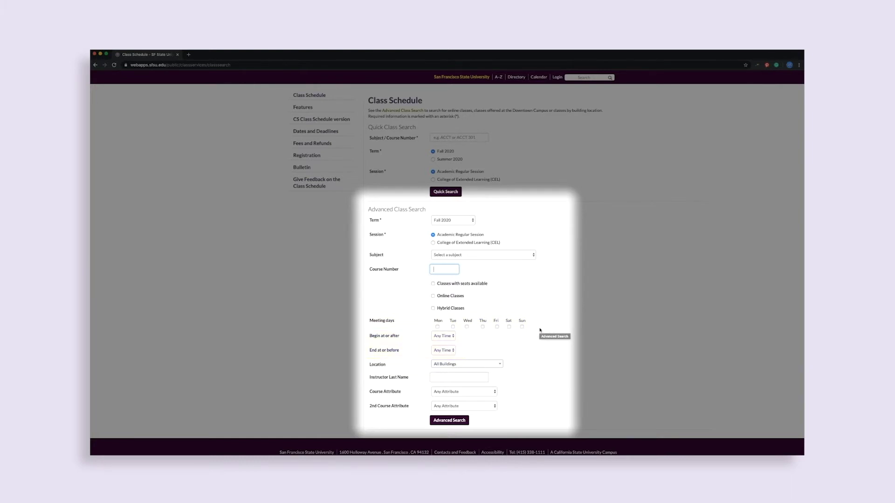
click(494, 392)
scroll(477, 406, down, 8)
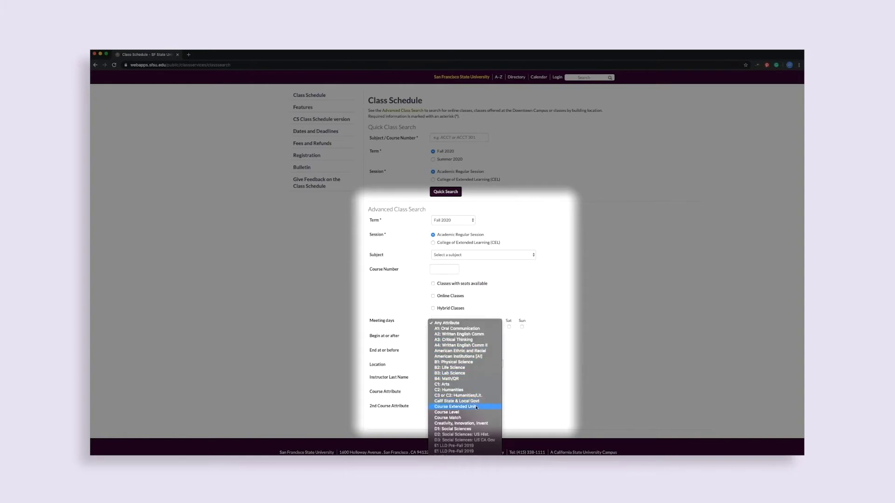
scroll(477, 407, down, 6)
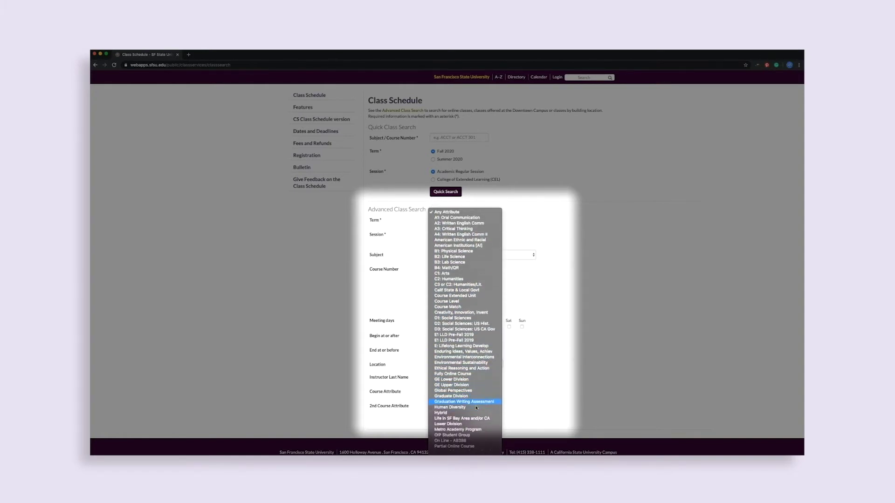
click(532, 399)
scroll(532, 399, down, 1)
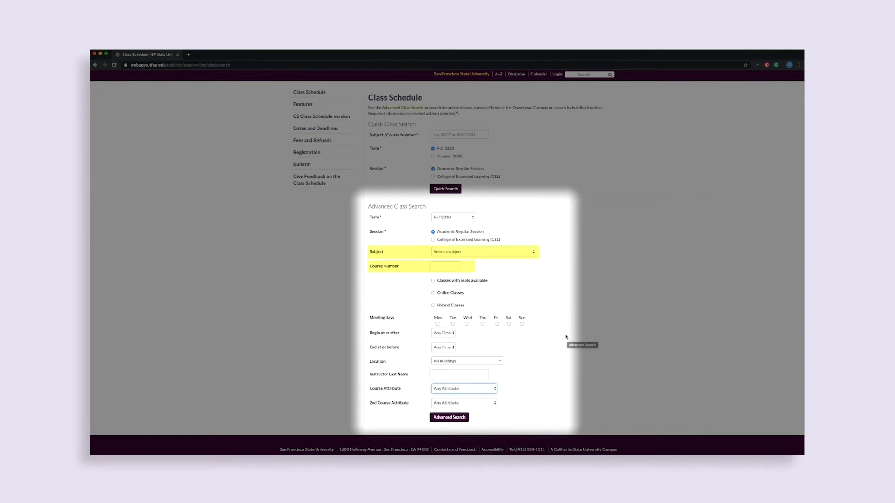
Step: Run the advanced search for classes with seats available and the course attribute A1: Oral Communication
click(433, 281)
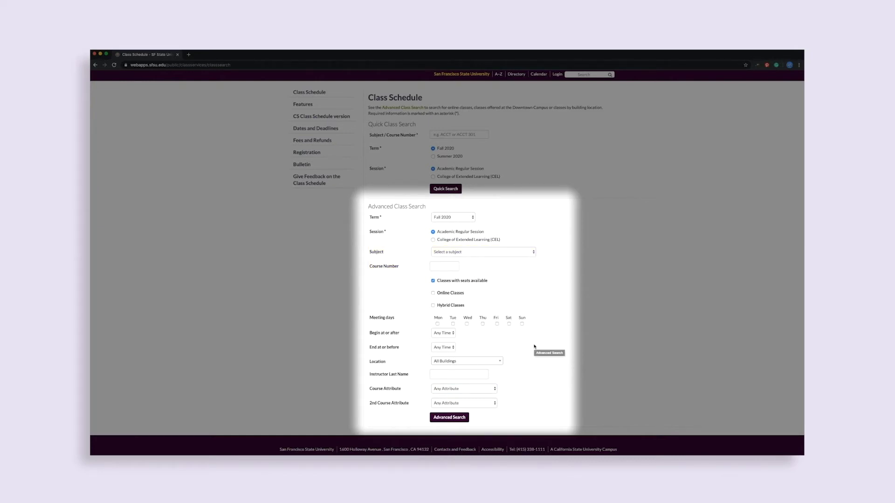
click(495, 391)
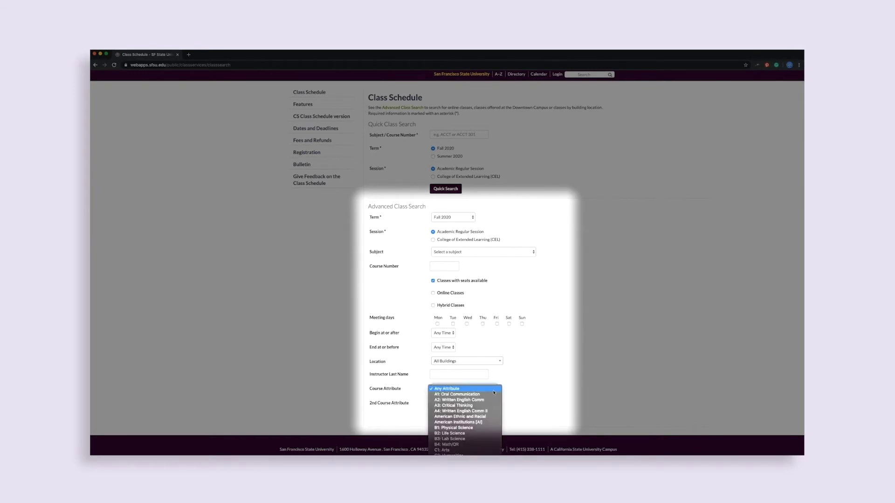
scroll(482, 409, down, 3)
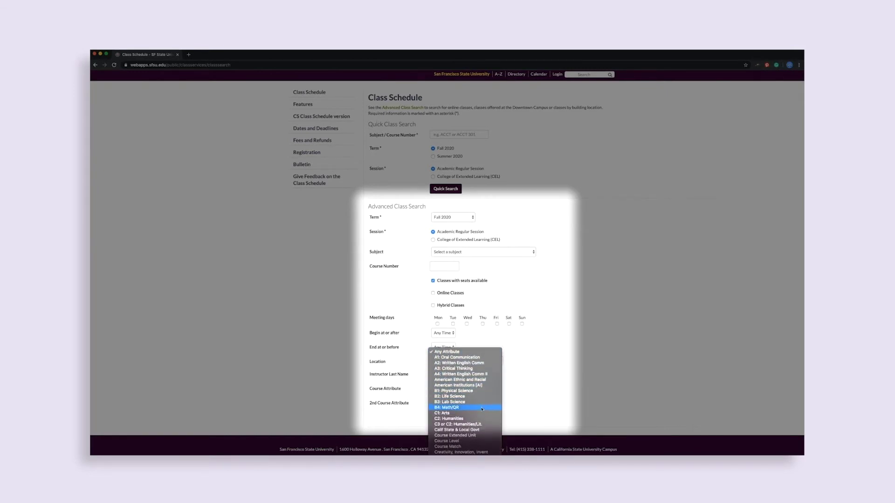
scroll(482, 409, down, 1)
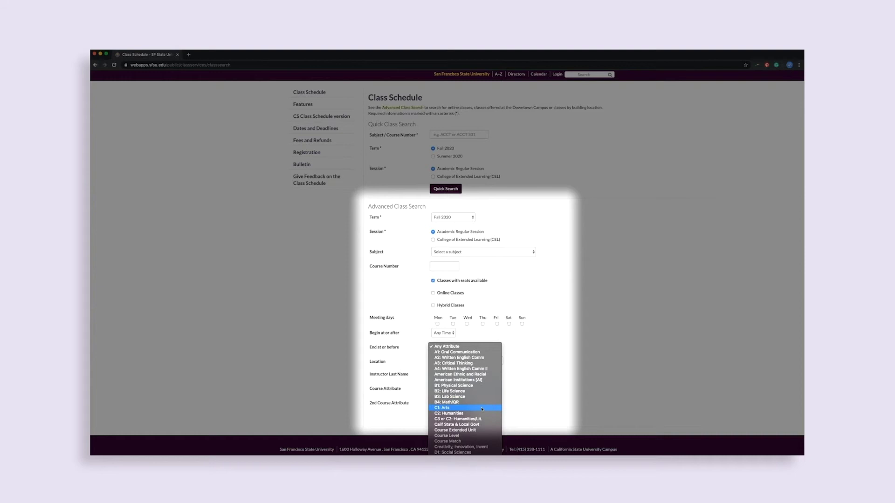
click(473, 353)
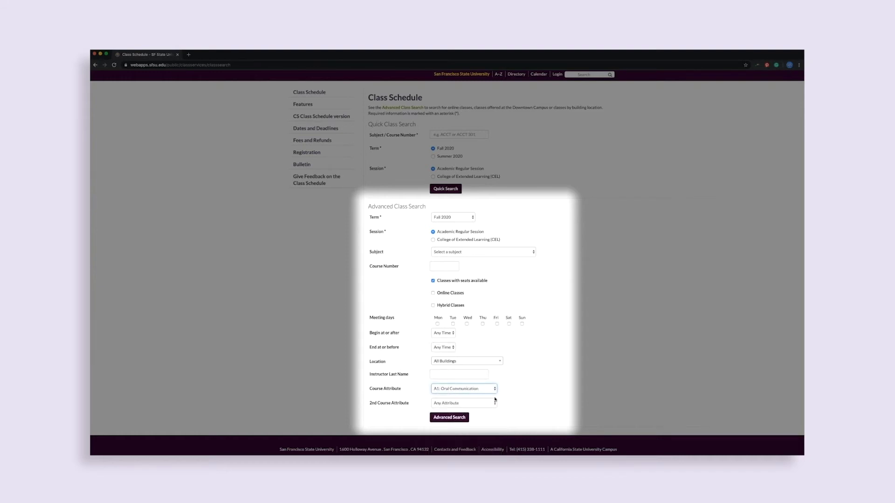
click(452, 418)
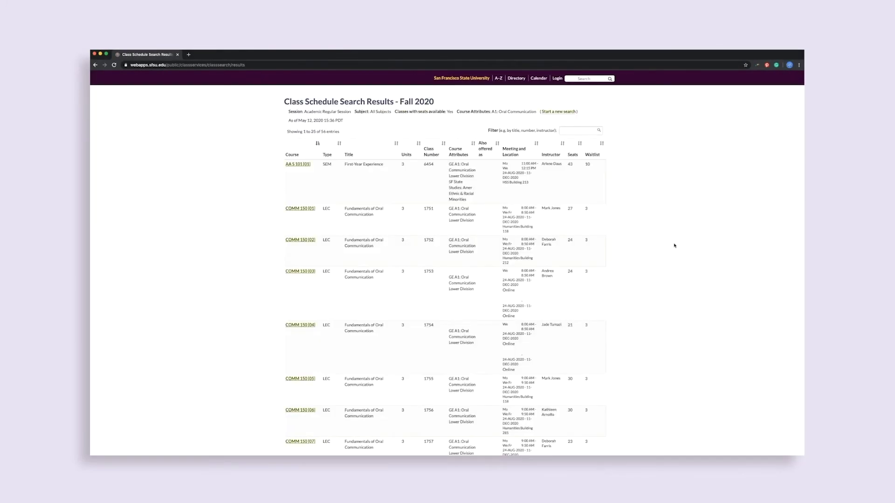
Step: Review the Fall 2020 search results and open the details of section COMM 150 [02]
scroll(674, 245, down, 3)
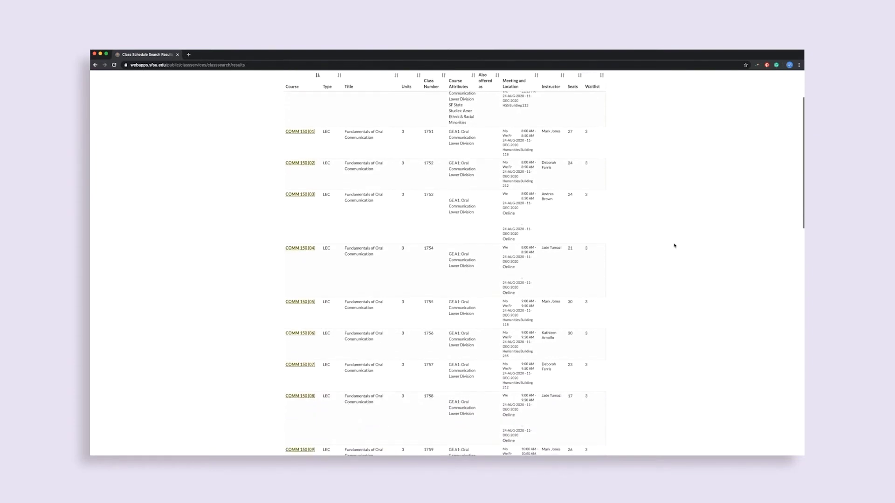
scroll(674, 246, up, 1)
scroll(674, 245, up, 3)
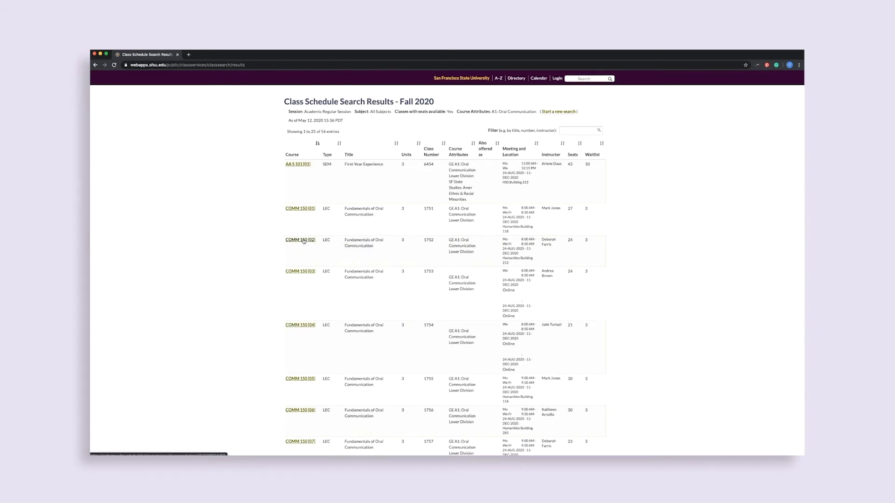
click(304, 241)
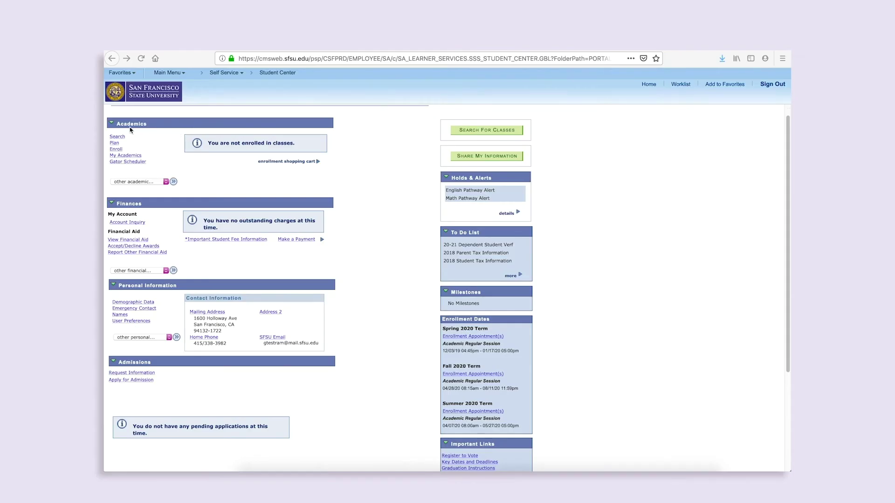
Step: Switch to the Student Center and begin adding classes for the Fall 2020 Undergraduate term
click(116, 150)
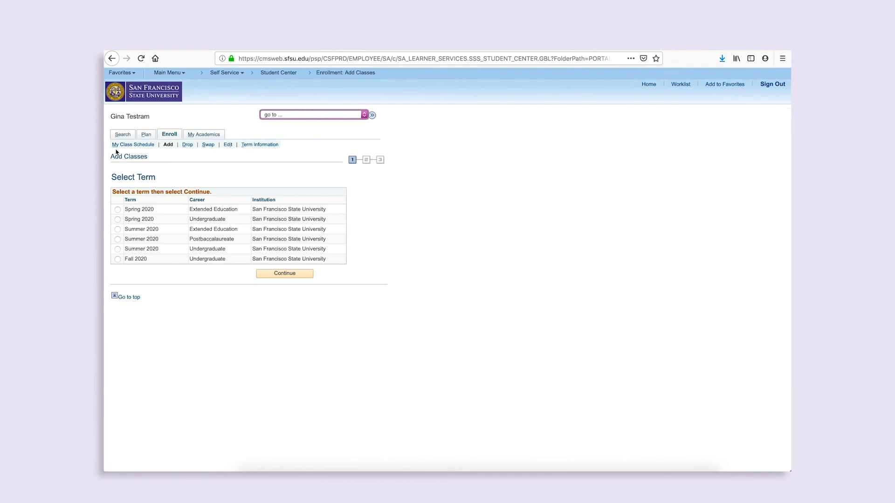
click(117, 263)
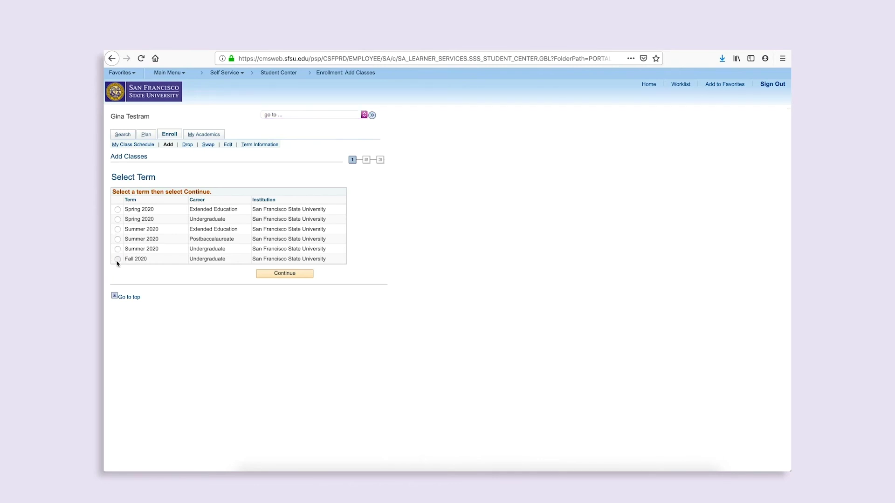
click(275, 274)
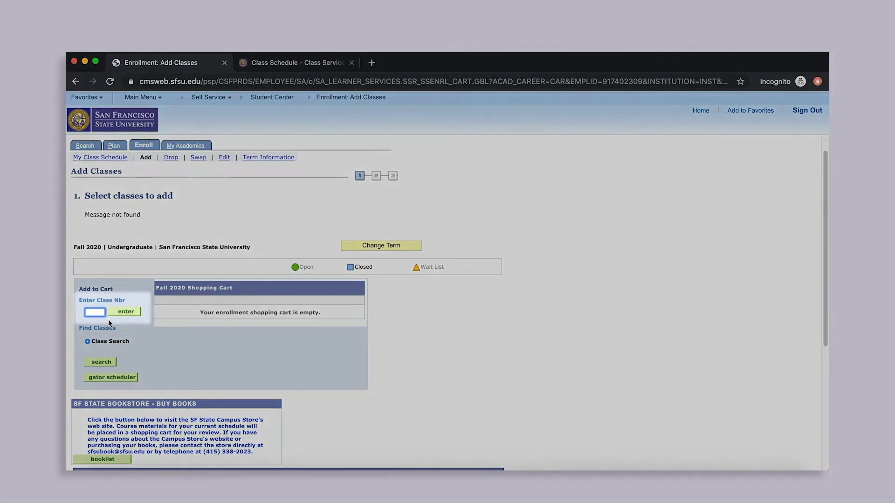
Step: Enter 1755 as the class number to add to the Fall 2020 shopping cart
text(17)
text(55)
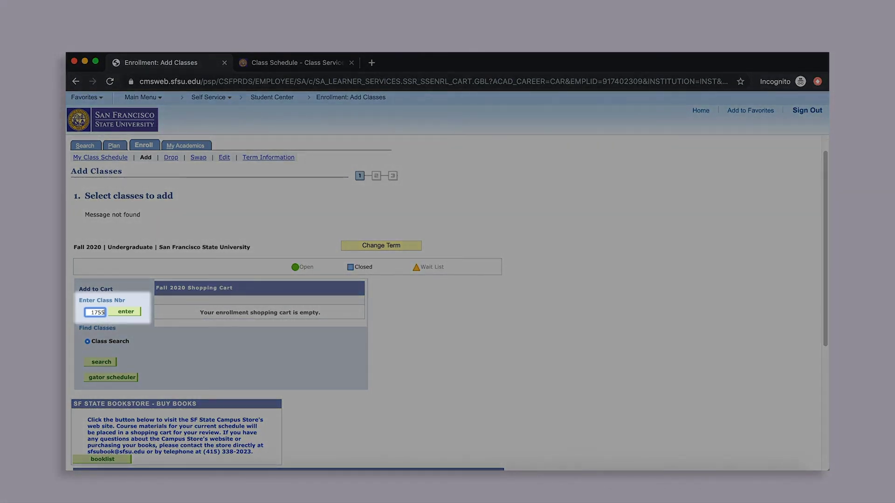
key(Tab)
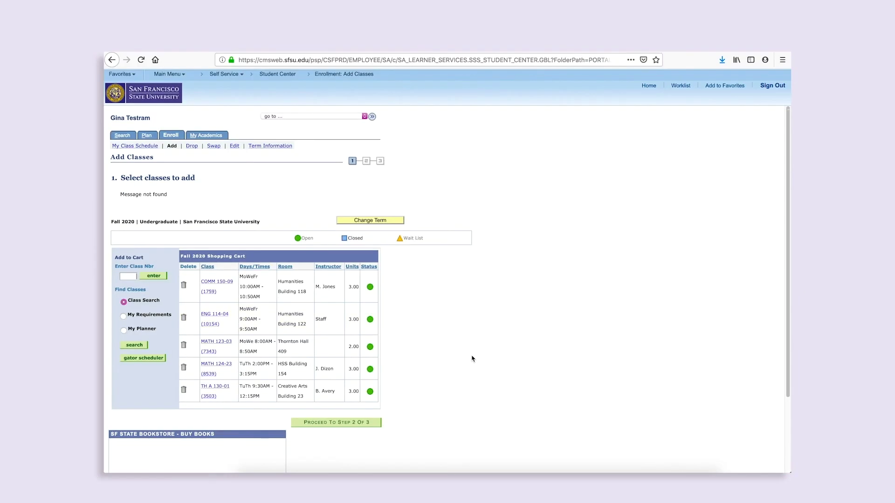
Step: Proceed with the classes in the Fall 2020 shopping cart and finish enrolling in them
scroll(473, 358, down, 1)
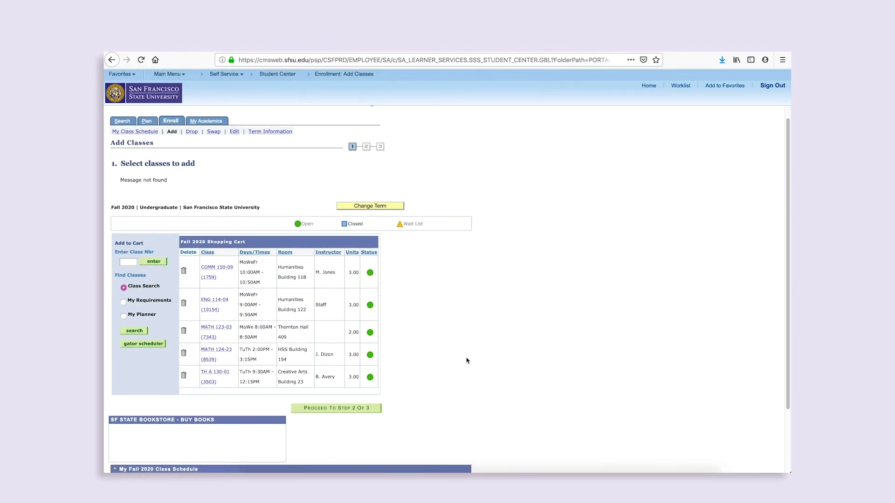
click(357, 413)
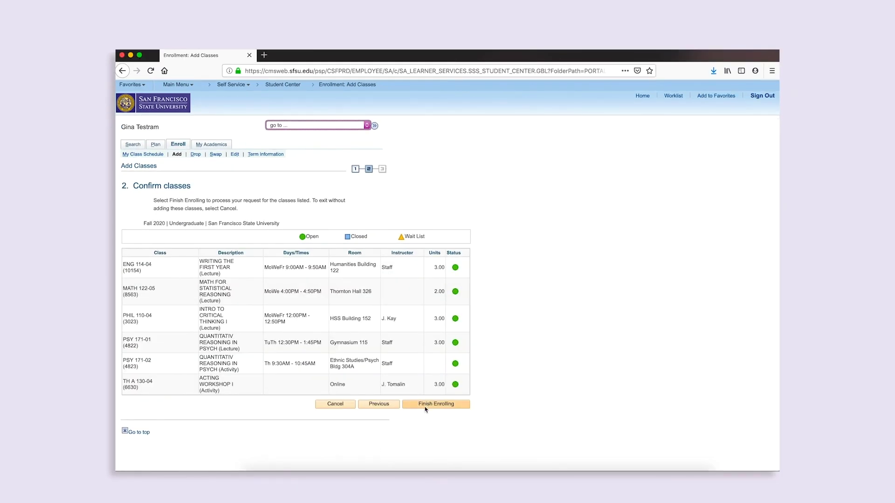
click(433, 409)
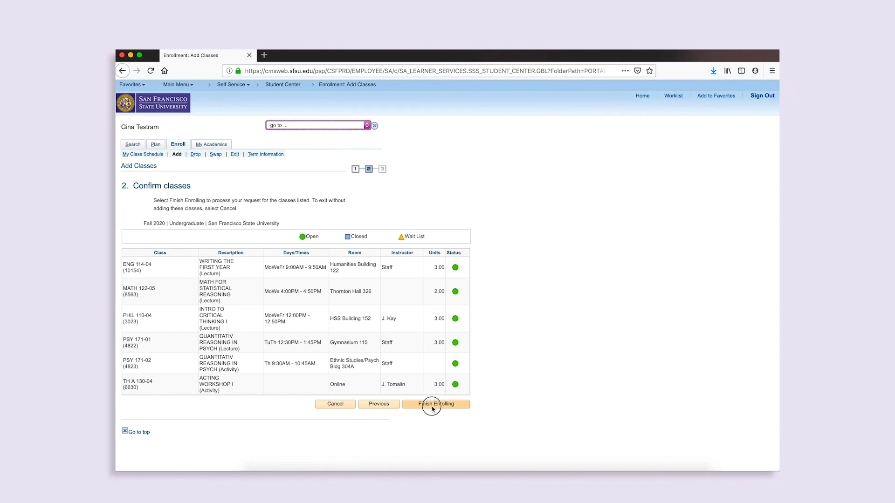